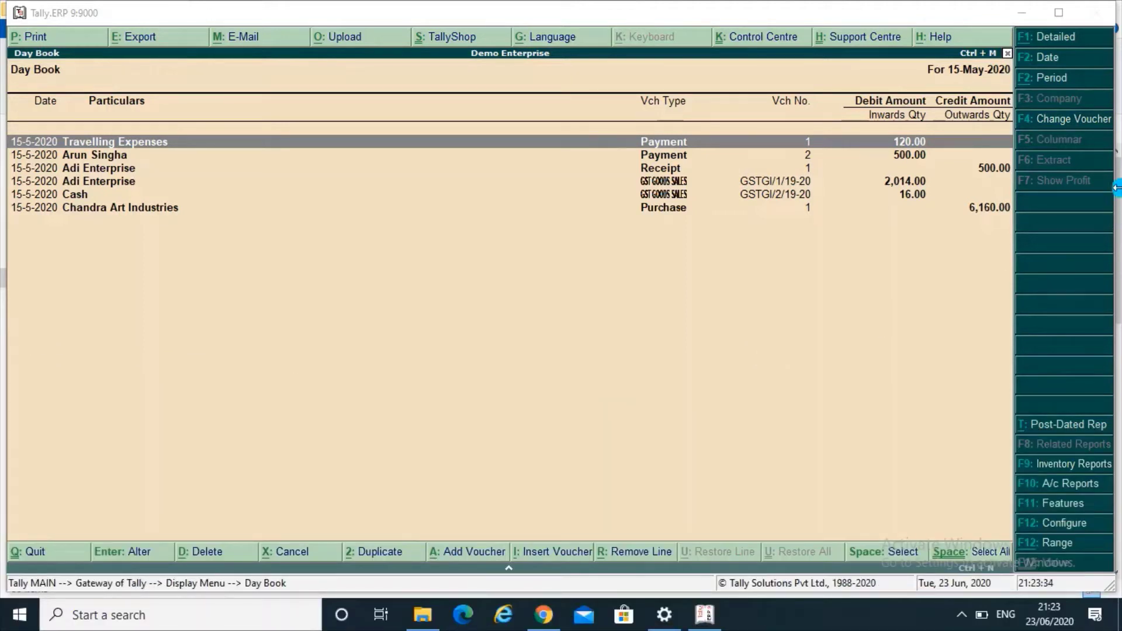
Step: Set the Day Book period from 1-3-2020 to 31-3-2020
{"action": "left_click", "coordinate": [1041, 81]}
{"action": "type", "text": "1/"}
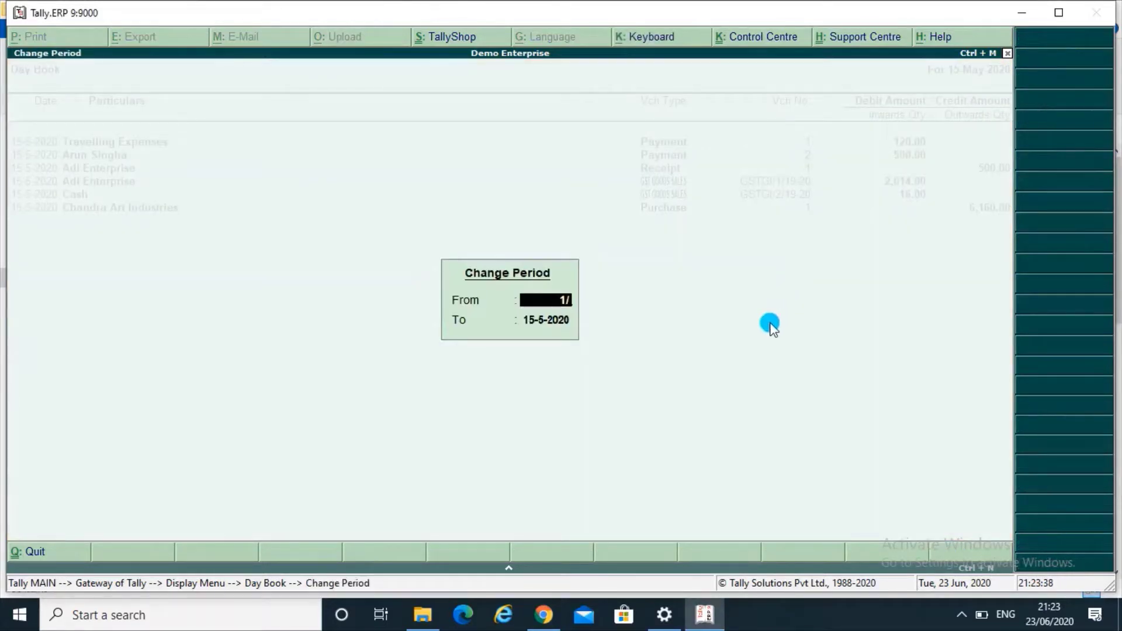
{"action": "type", "text": "3/2020"}
{"action": "key", "text": "Return"}
{"action": "type", "text": "31/"}
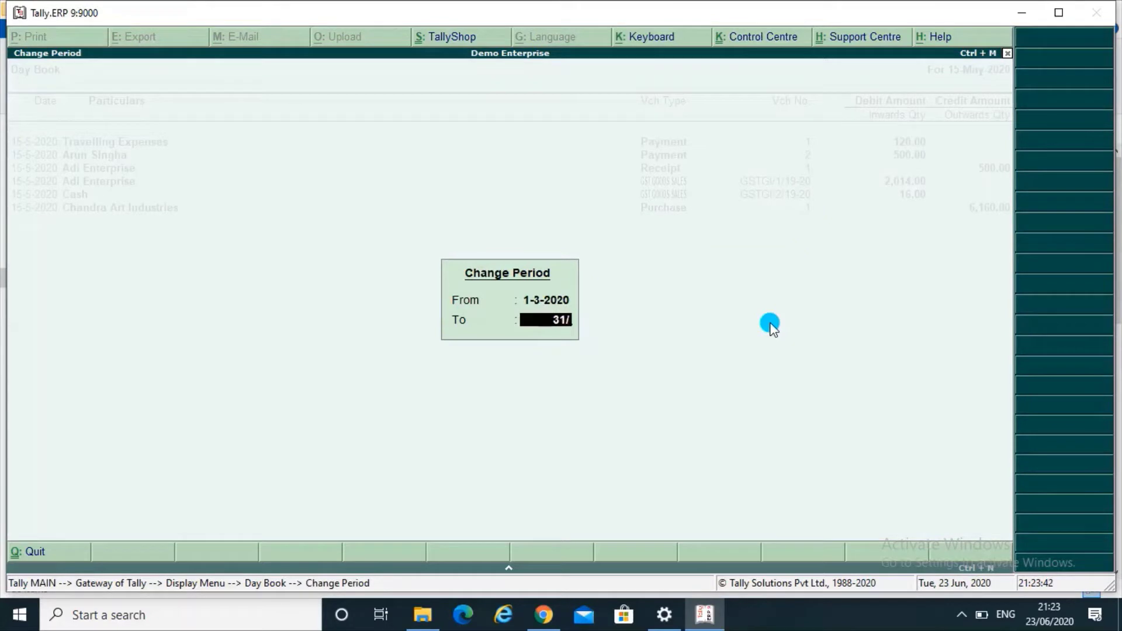
{"action": "type", "text": "3/2020"}
{"action": "key", "text": "Return"}
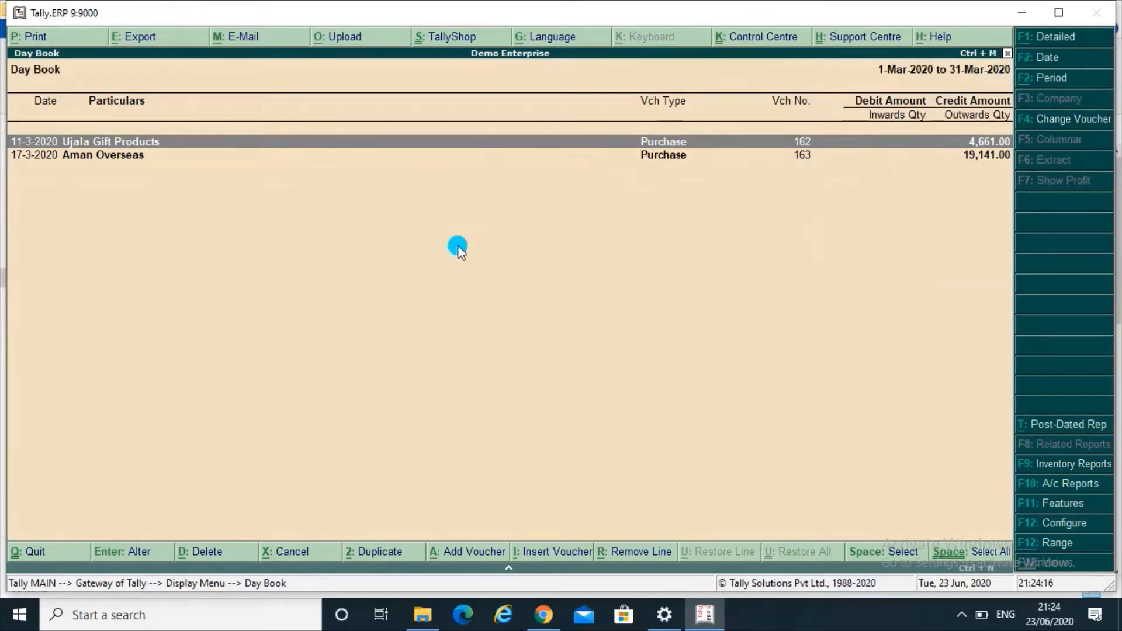
Step: Try to duplicate the 17-3-2020 Aman Overseas purchase voucher with supplier invoice number 45, and quit to the Display Menu
{"action": "left_click", "coordinate": [265, 156]}
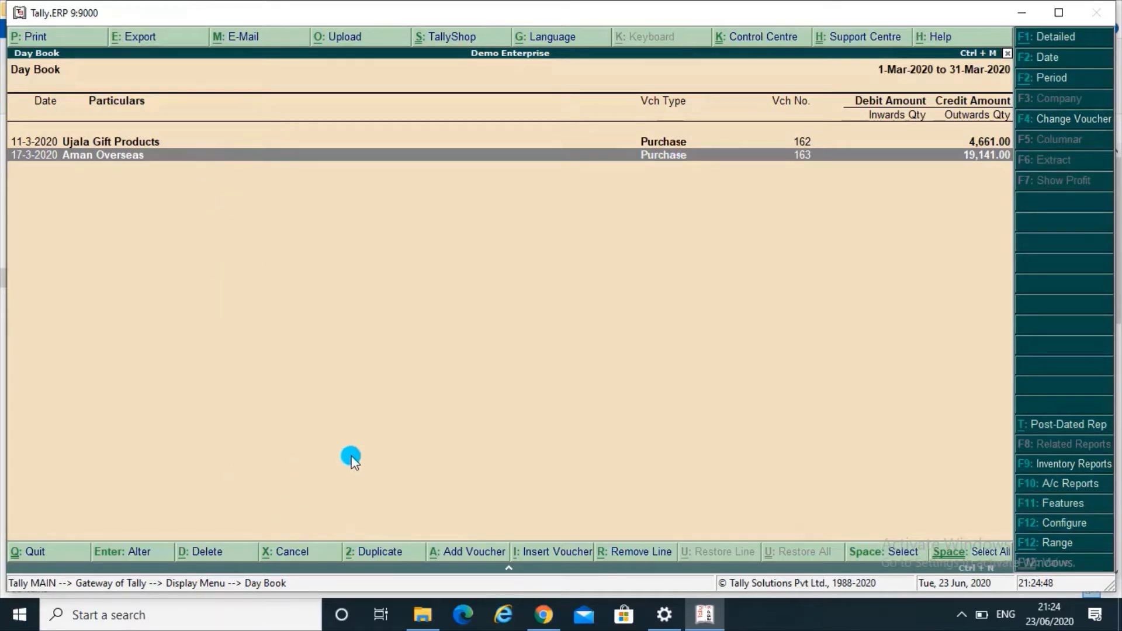
{"action": "left_click", "coordinate": [375, 556]}
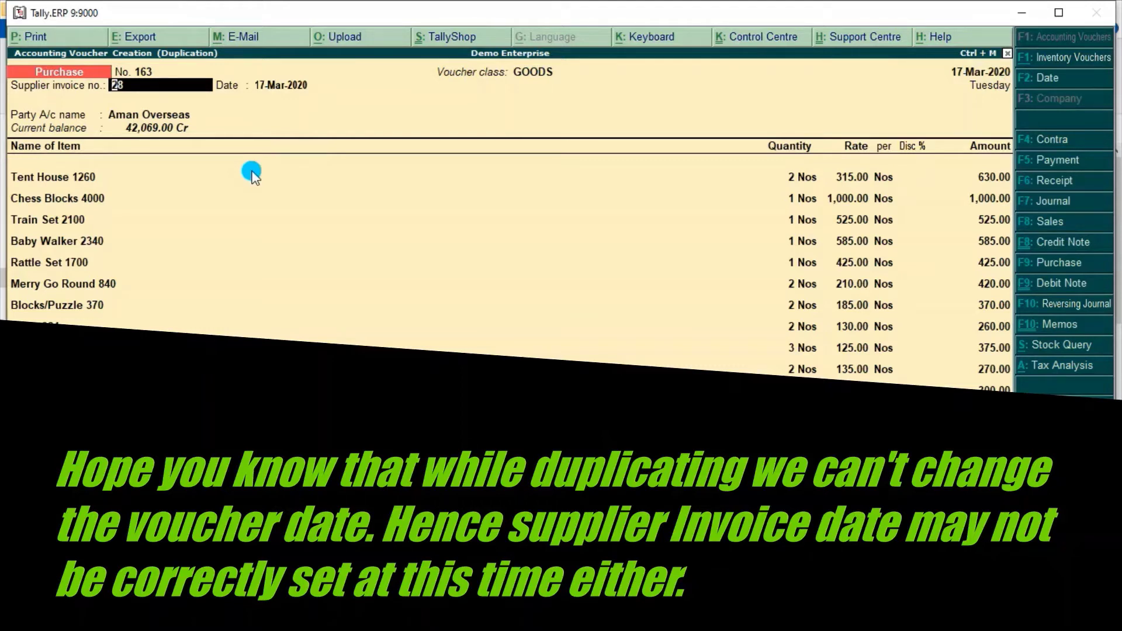
{"action": "type", "text": "45"}
{"action": "key", "text": "Return"}
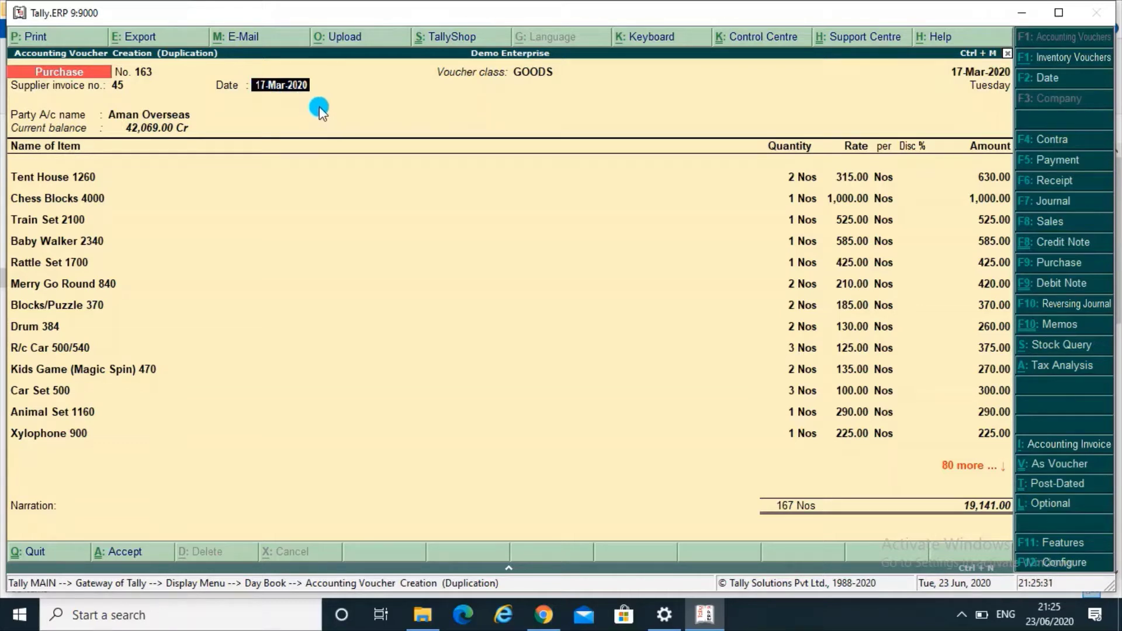
{"action": "left_click", "coordinate": [258, 89]}
{"action": "key", "text": "Return"}
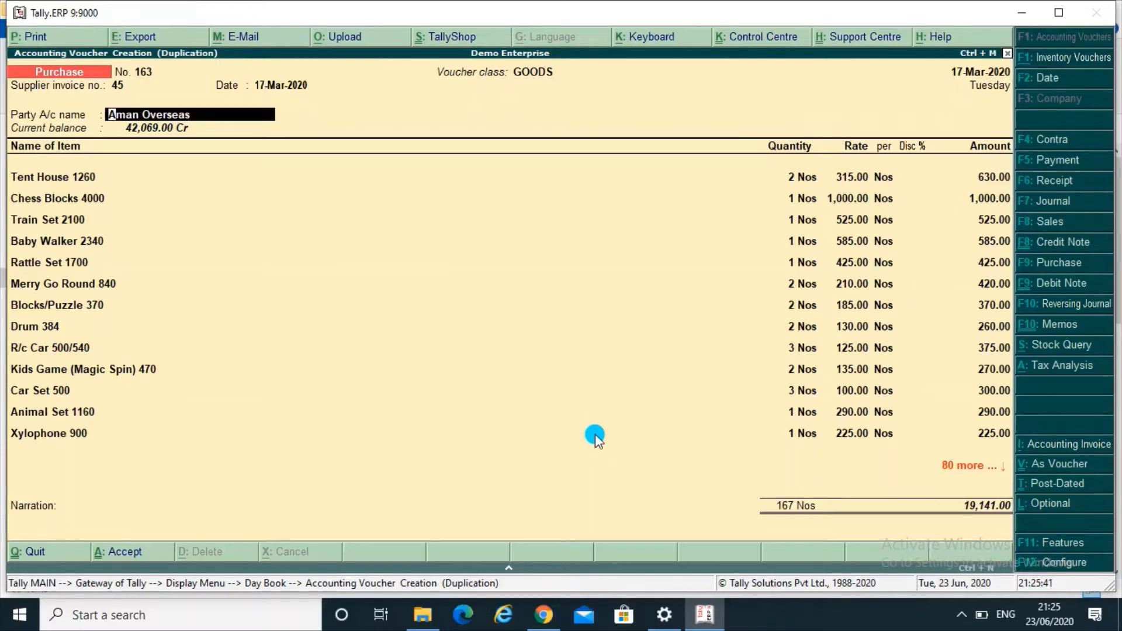
{"action": "key", "text": "ctrl+a"}
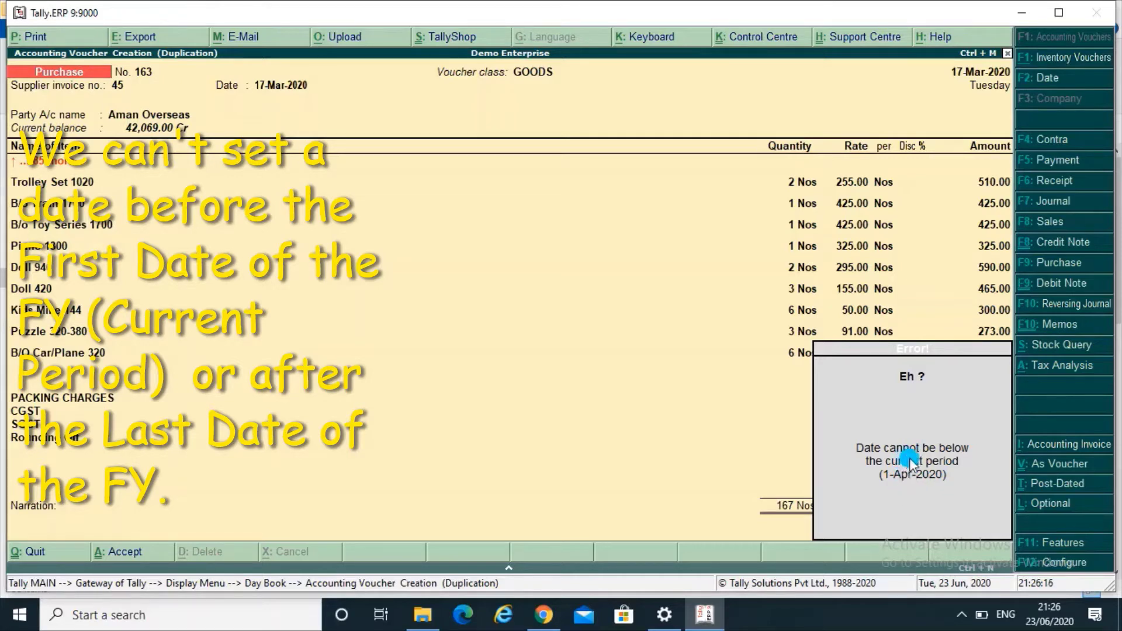
{"action": "key", "text": "Escape"}
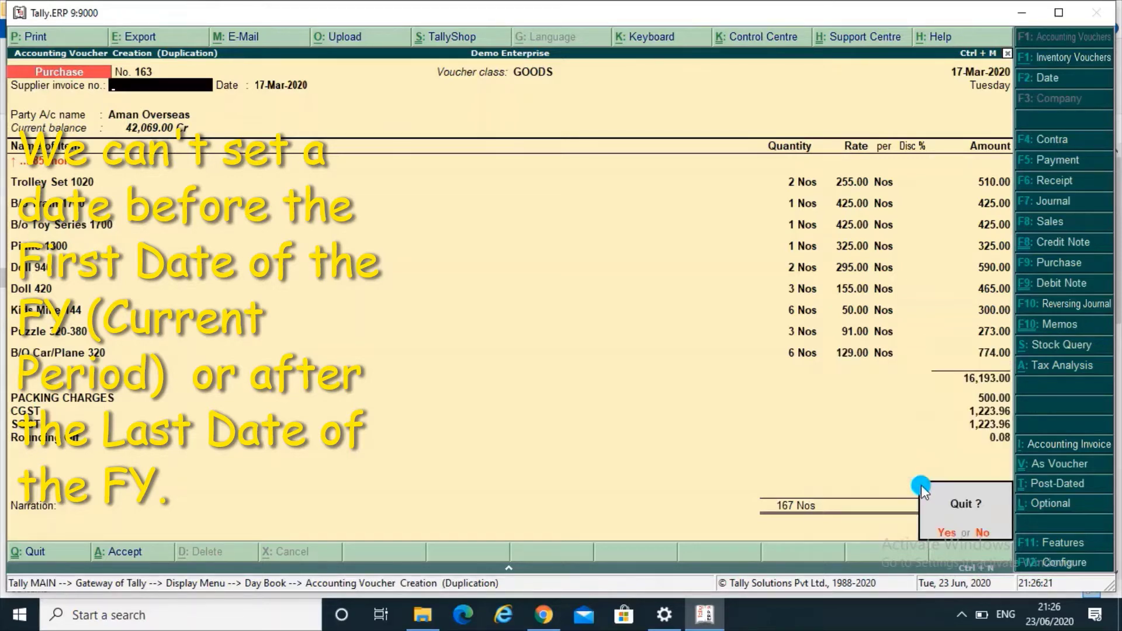
{"action": "key", "text": "y"}
{"action": "key", "text": "Escape"}
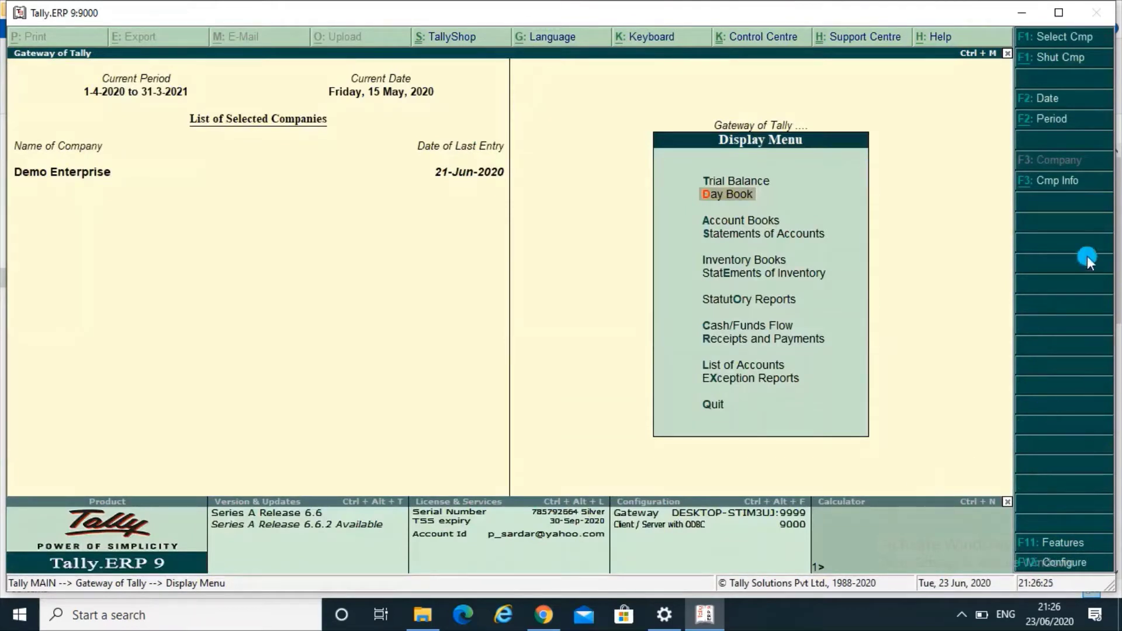
Step: Change the company's current period to run from 1-4-2019 to 31-3-2021
{"action": "left_click", "coordinate": [1052, 119]}
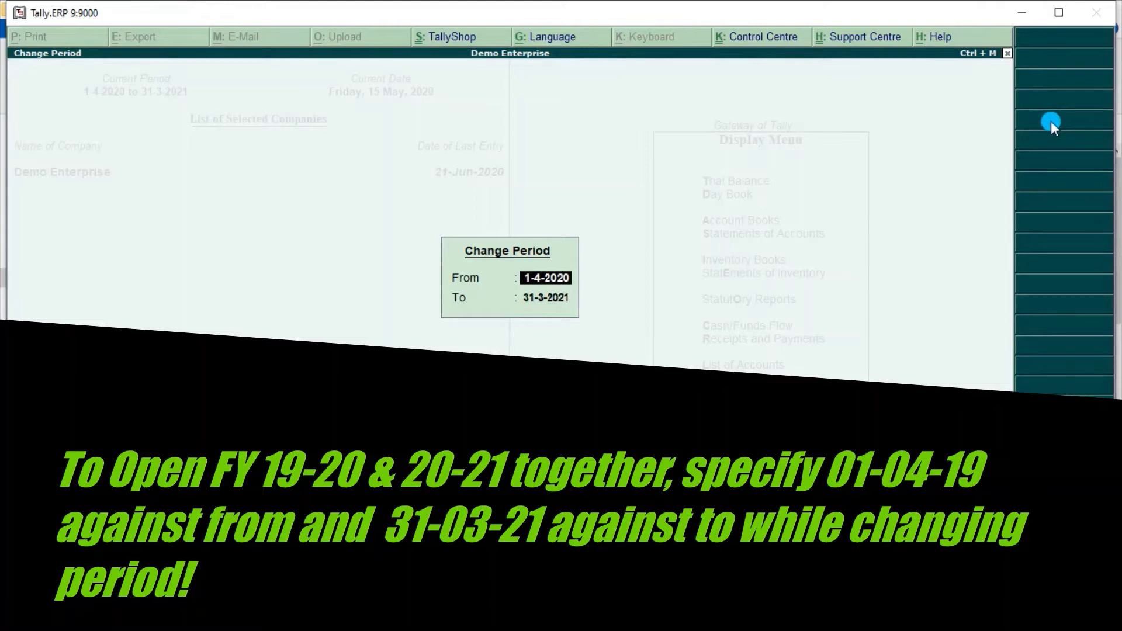
{"action": "type", "text": "1/4/19"}
{"action": "key", "text": "Return"}
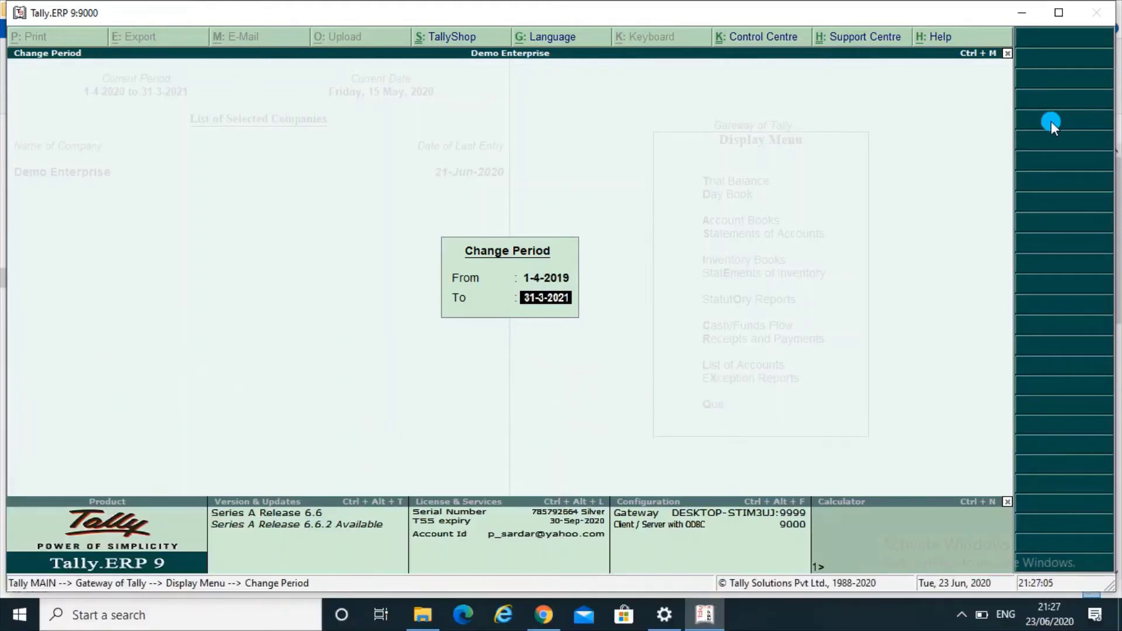
{"action": "key", "text": "Return"}
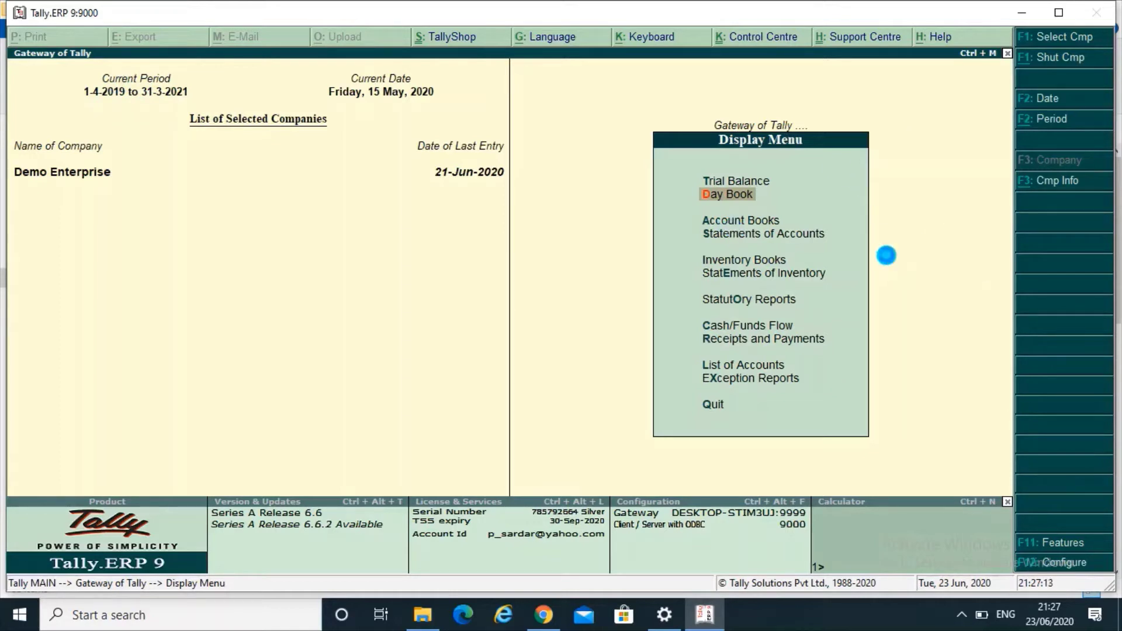
Step: Open the Day Book and set its period from 1-3-2020 to 31-3-2020
{"action": "key", "text": "Return"}
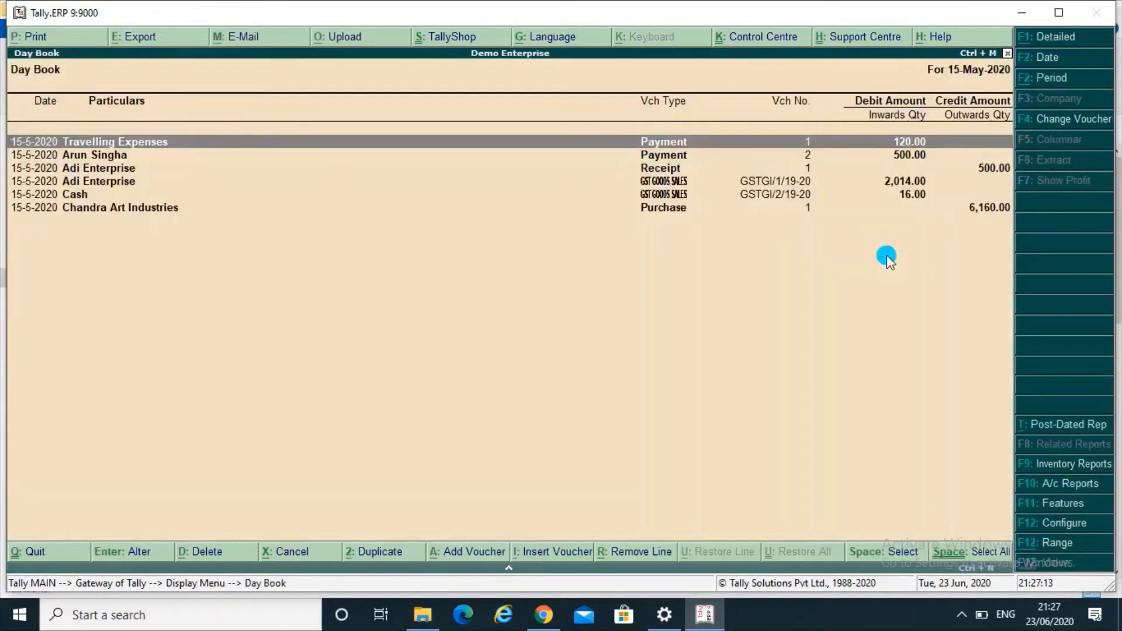
{"action": "left_click", "coordinate": [1046, 80]}
{"action": "type", "text": "1/"}
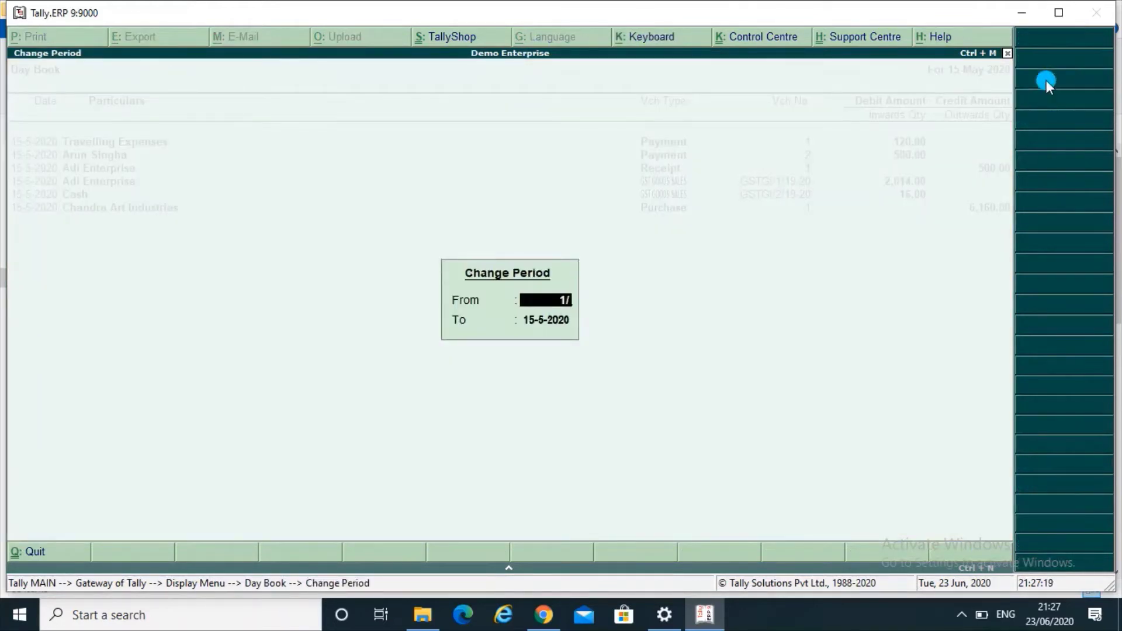
{"action": "type", "text": "3/2020"}
{"action": "key", "text": "Return"}
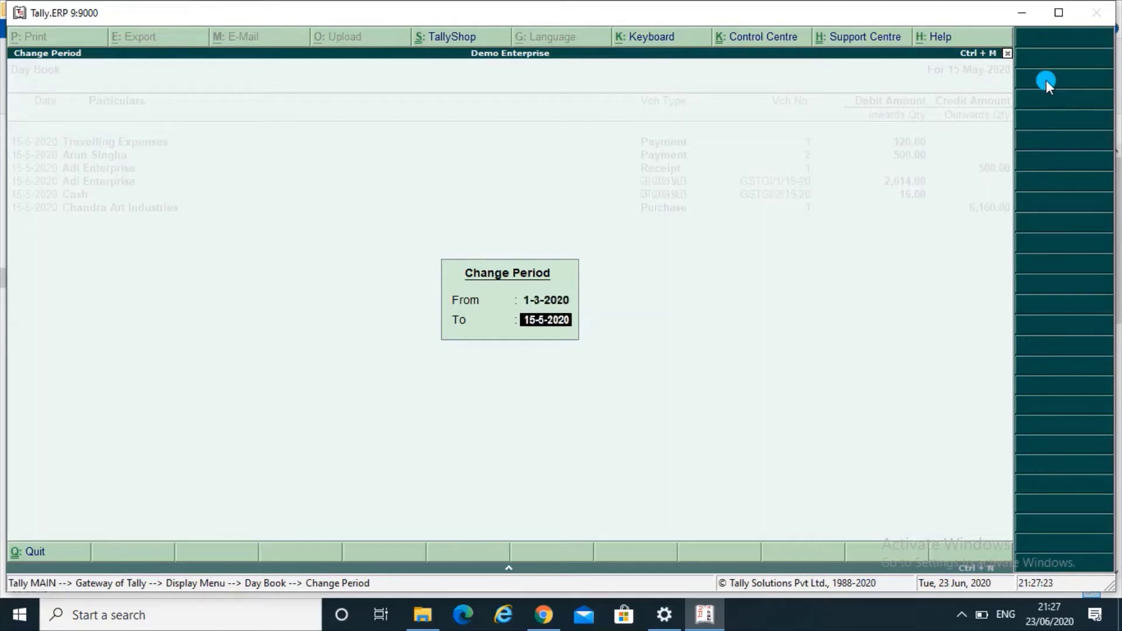
{"action": "type", "text": "31/3/2020"}
{"action": "key", "text": "Return"}
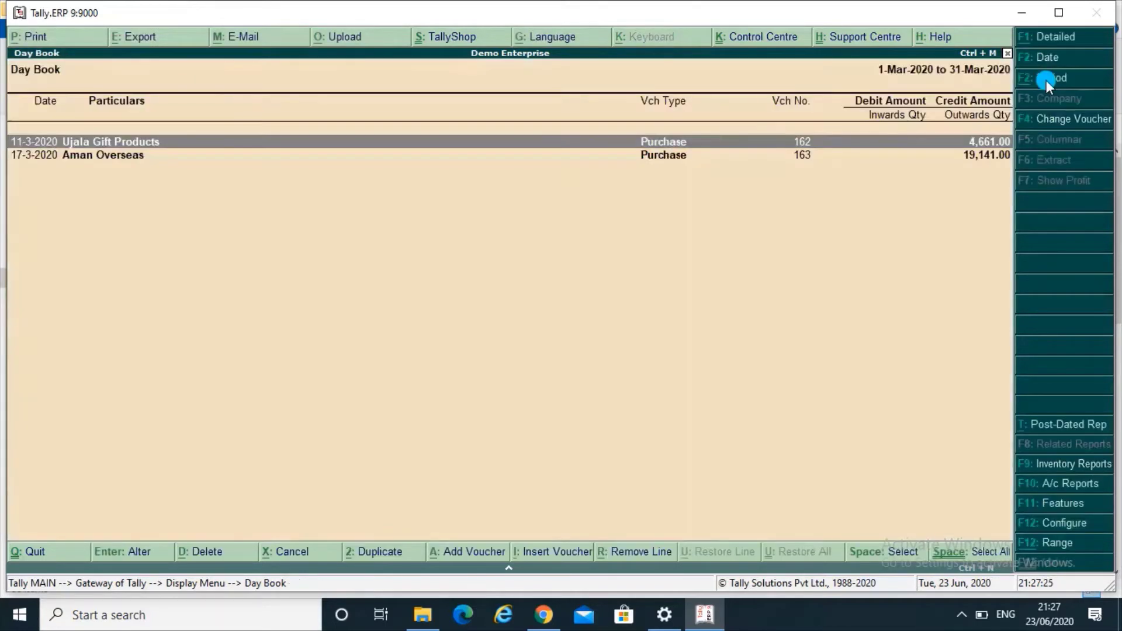
Step: Duplicate the 17-3-2020 Aman Overseas purchase voucher with supplier invoice number 56 and accept it
{"action": "left_click", "coordinate": [332, 157]}
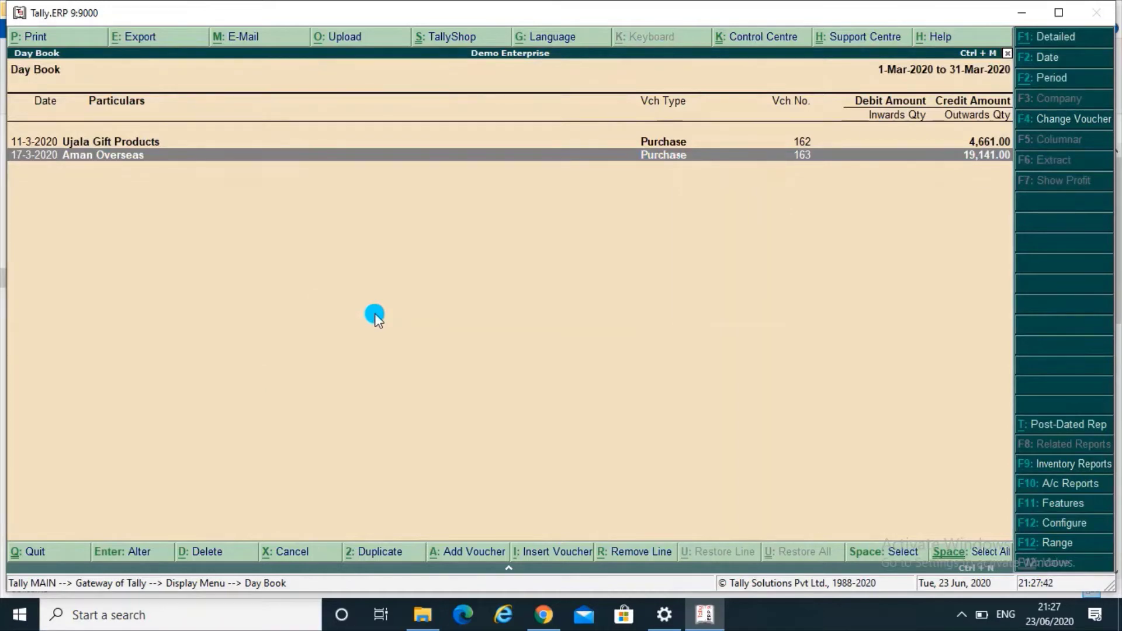
{"action": "key", "text": "2"}
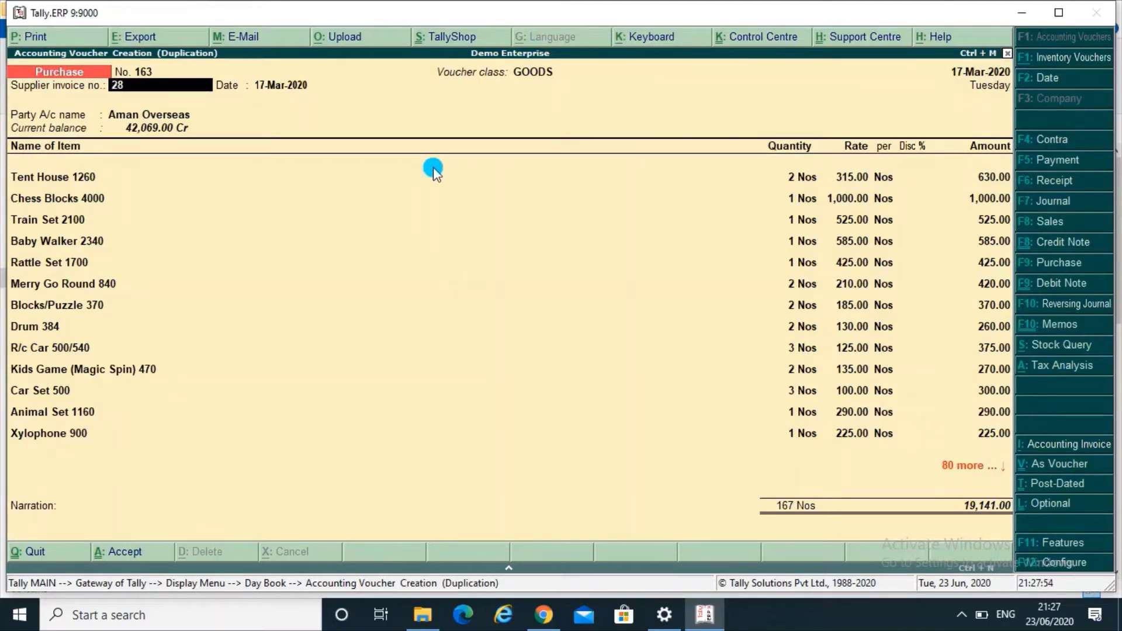
{"action": "type", "text": "56"}
{"action": "key", "text": "Return"}
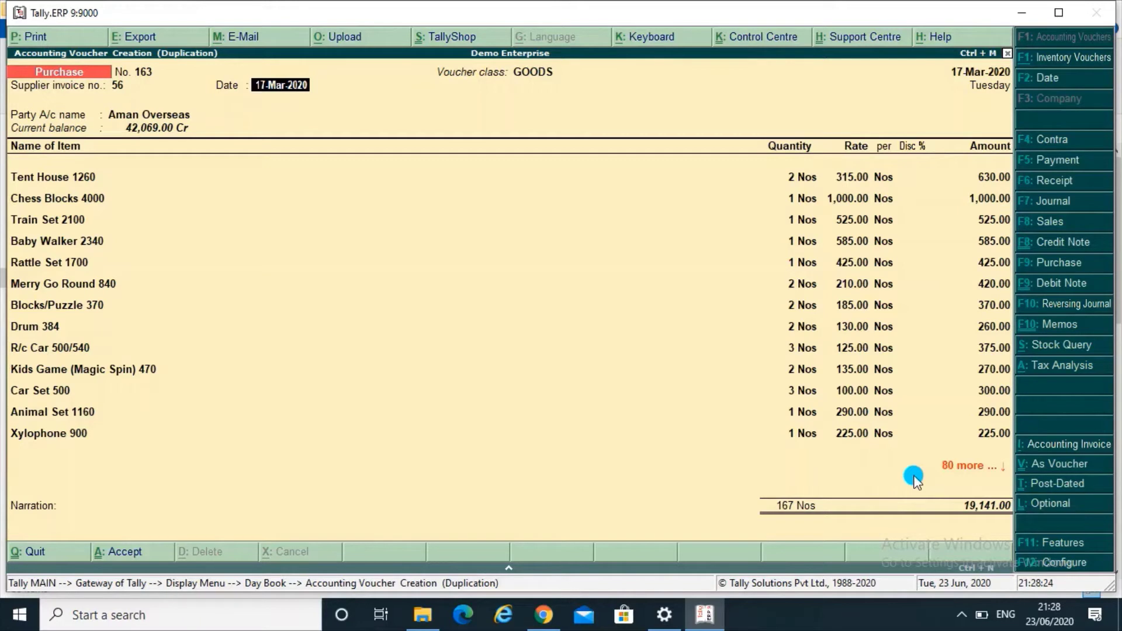
{"action": "key", "text": "ctrl+a"}
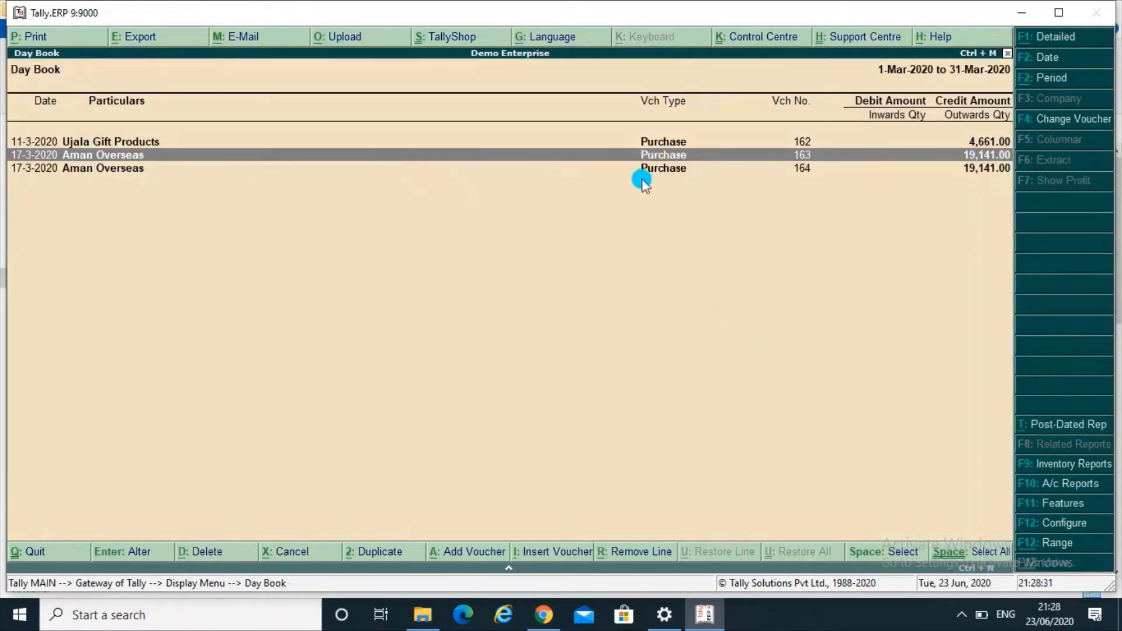
Step: Alter the duplicated Aman Overseas voucher to voucher date 20-Jun-2020 and supplier invoice date 18-Jun-2019, and accept it
{"action": "left_click", "coordinate": [578, 169]}
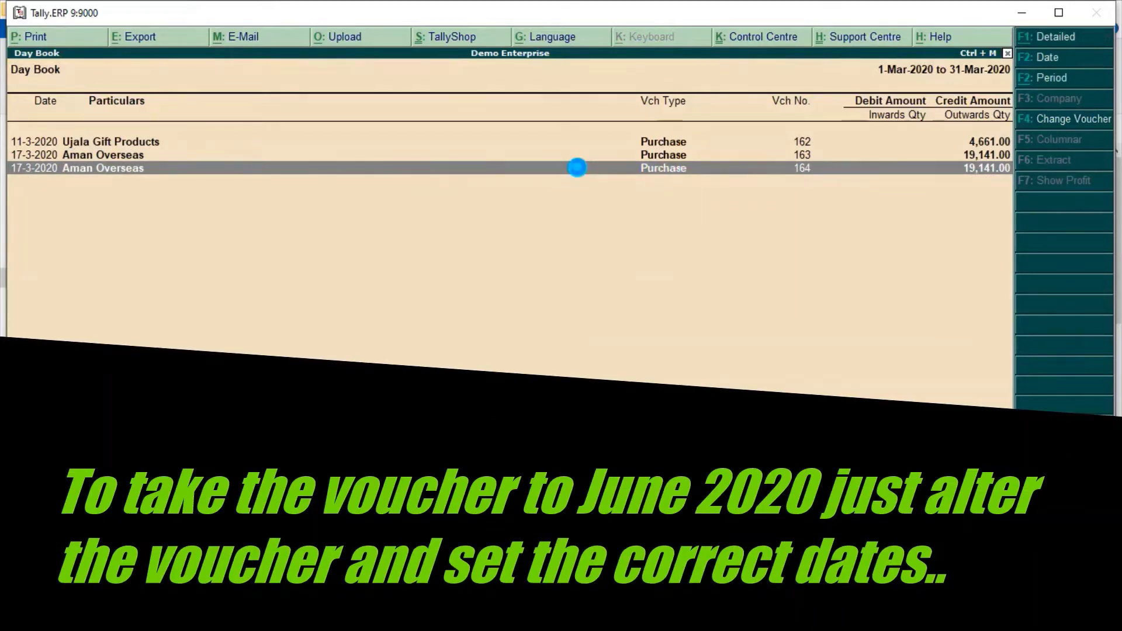
{"action": "double_click", "coordinate": [577, 168]}
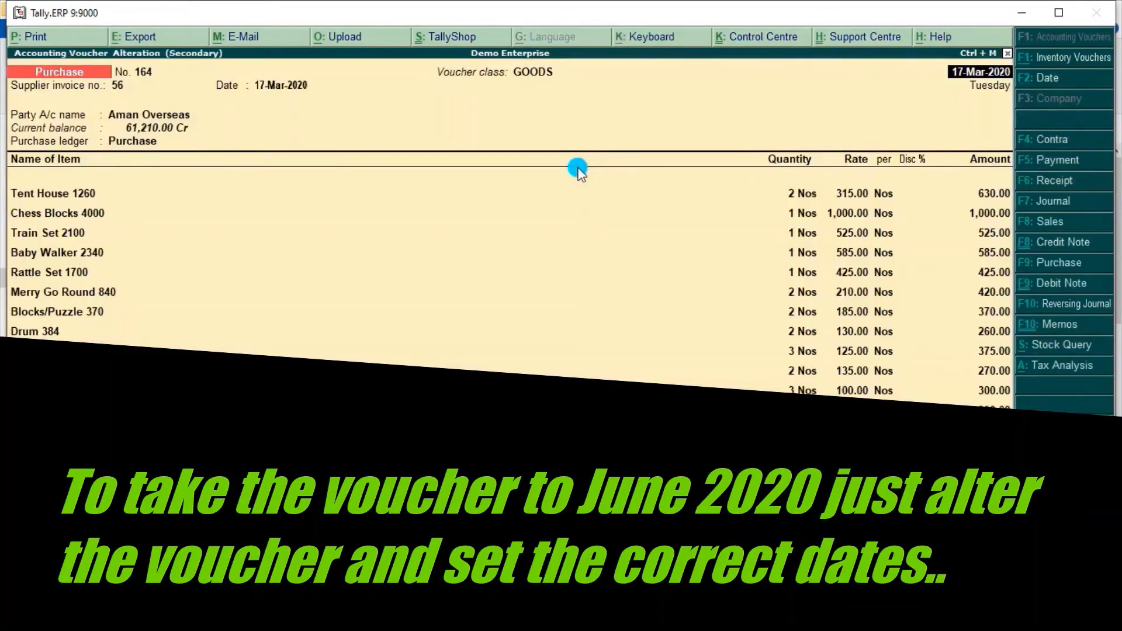
{"action": "type", "text": "20/6/2020"}
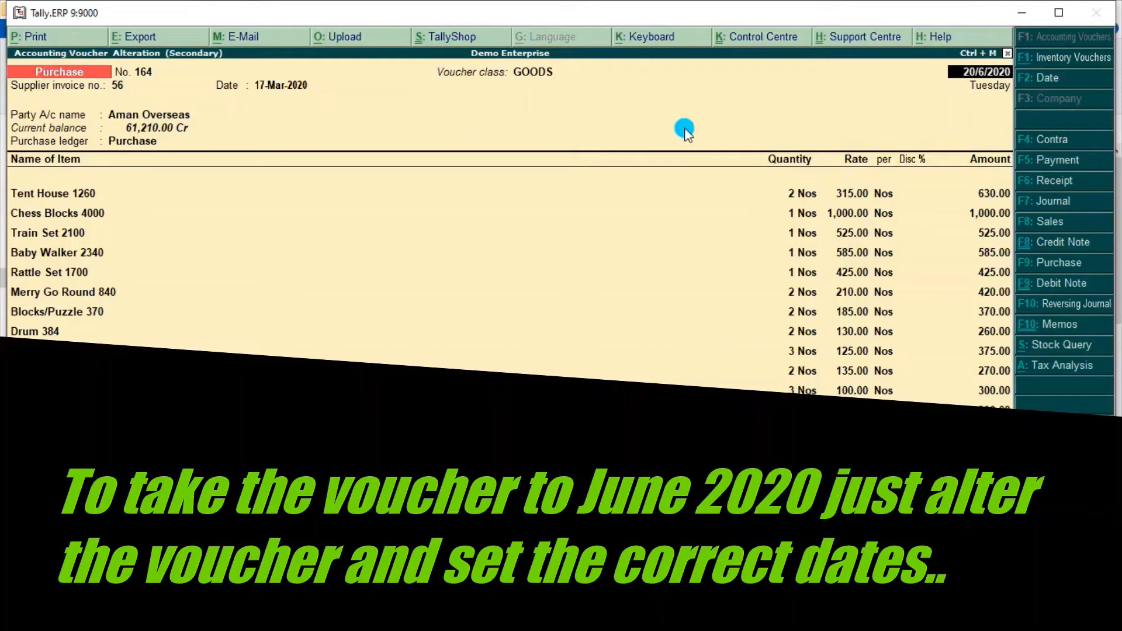
{"action": "key", "text": "Return"}
{"action": "key", "text": "Return"}
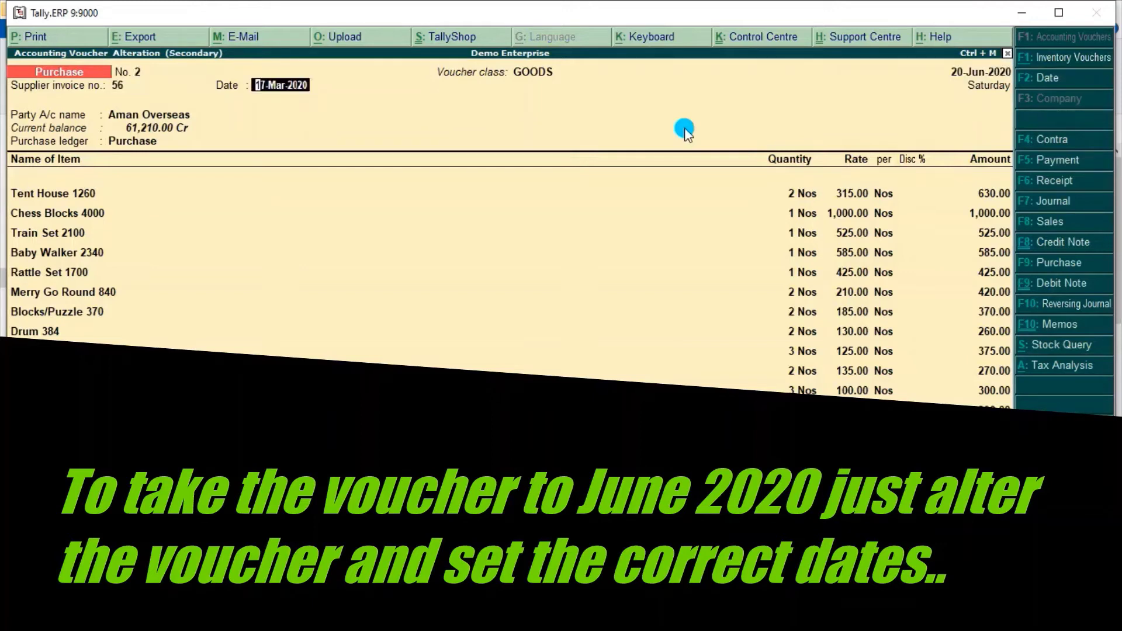
{"action": "type", "text": "18/6"}
{"action": "key", "text": "Return"}
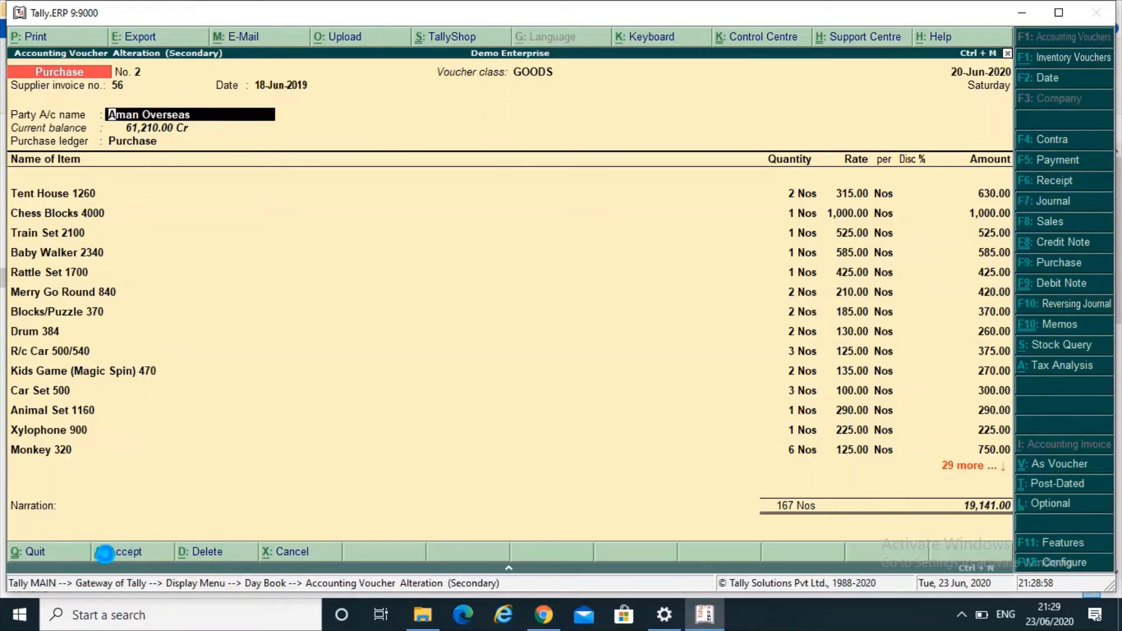
{"action": "left_click", "coordinate": [129, 550]}
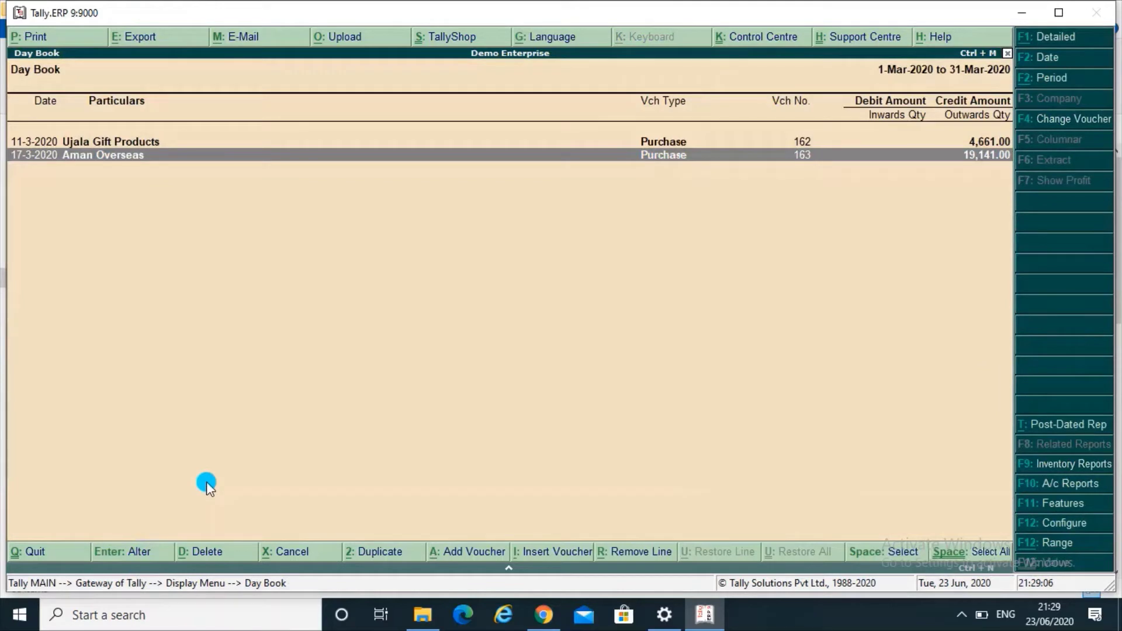
Step: Show the Day Book for 20-6-2020, open the Aman Overseas purchase voucher to check its dates, and close it
{"action": "left_click", "coordinate": [1040, 60]}
{"action": "type", "text": "2"}
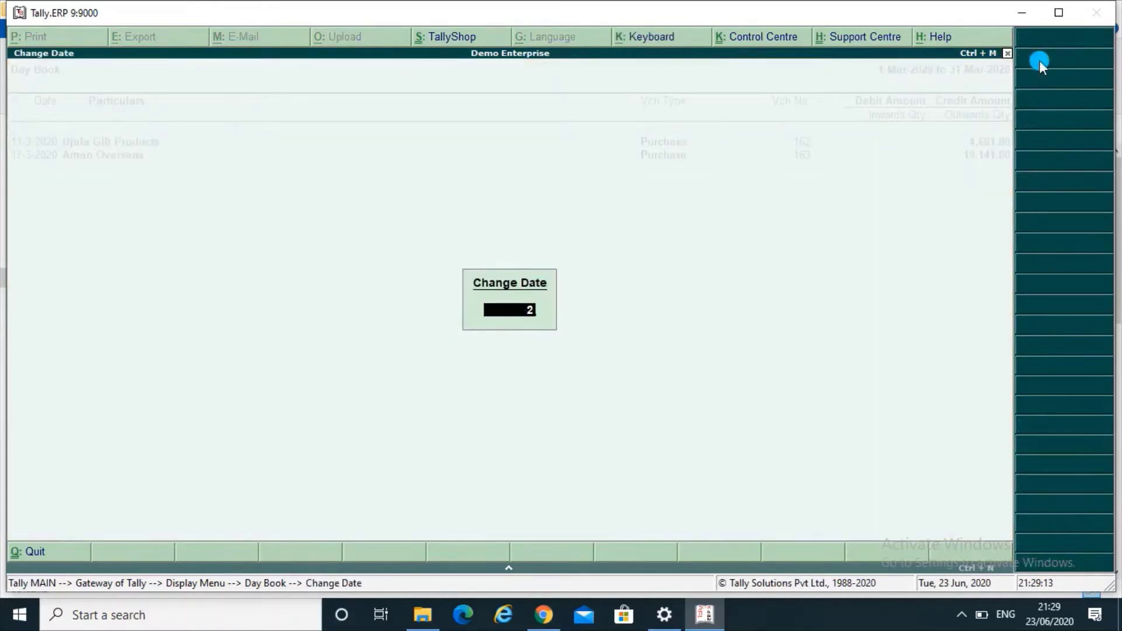
{"action": "type", "text": "0/6/2020"}
{"action": "key", "text": "Return"}
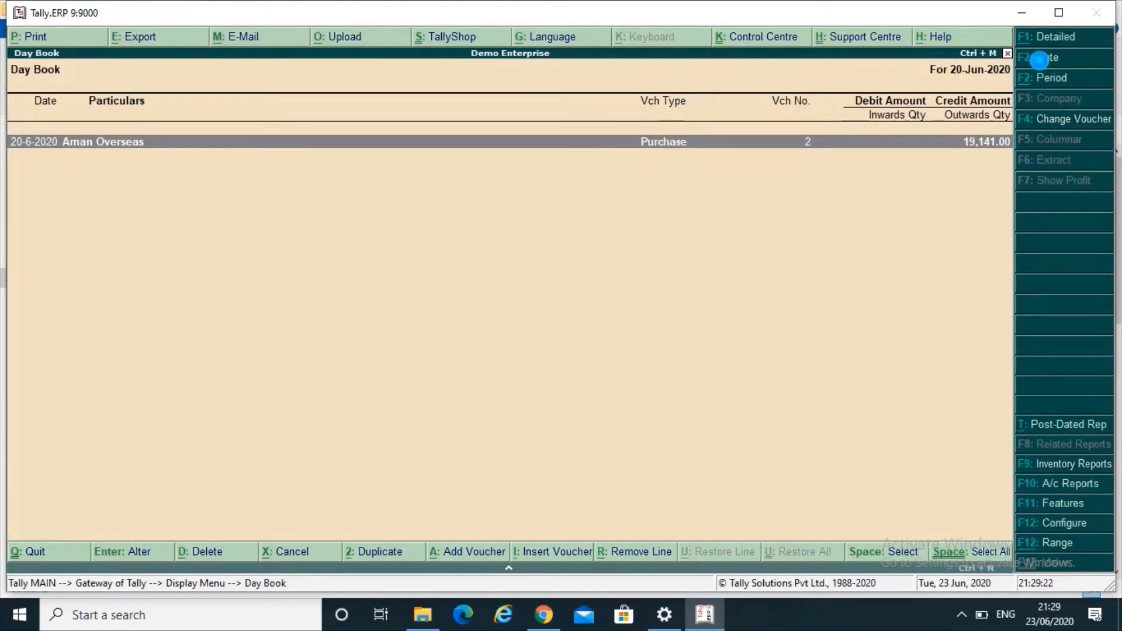
{"action": "key", "text": "Return"}
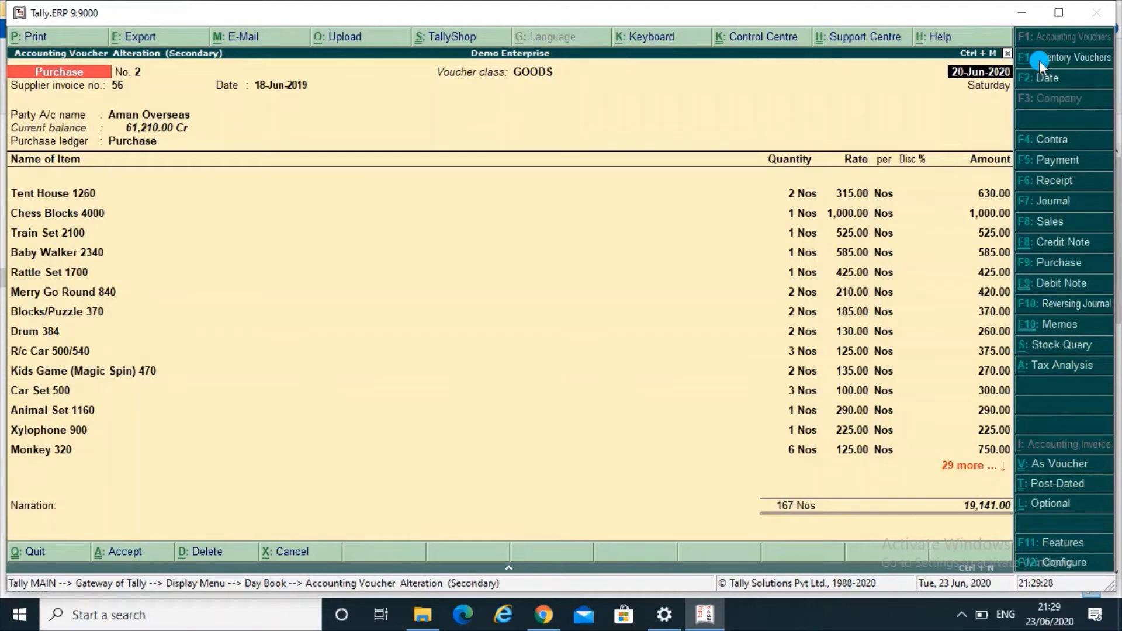
{"action": "key", "text": "Escape"}
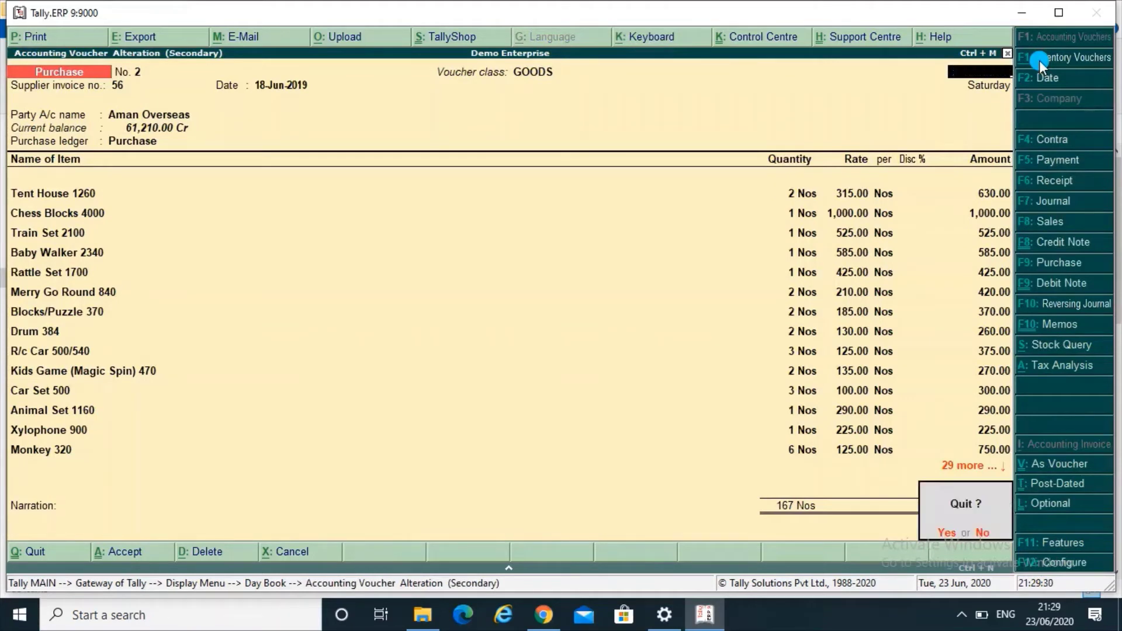
{"action": "key", "text": "Return"}
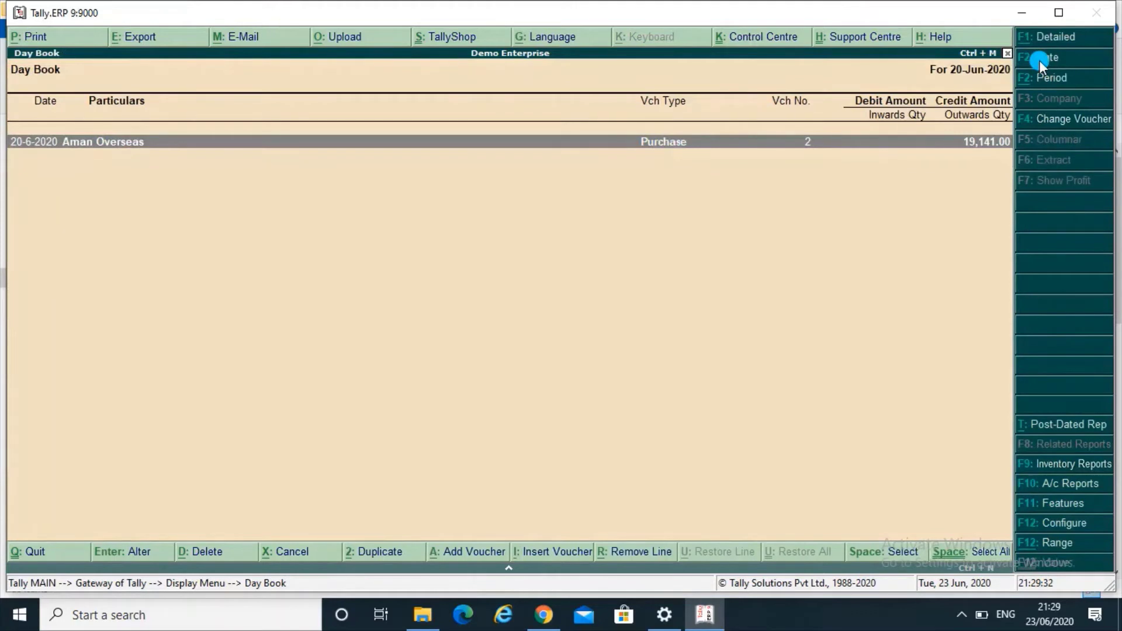